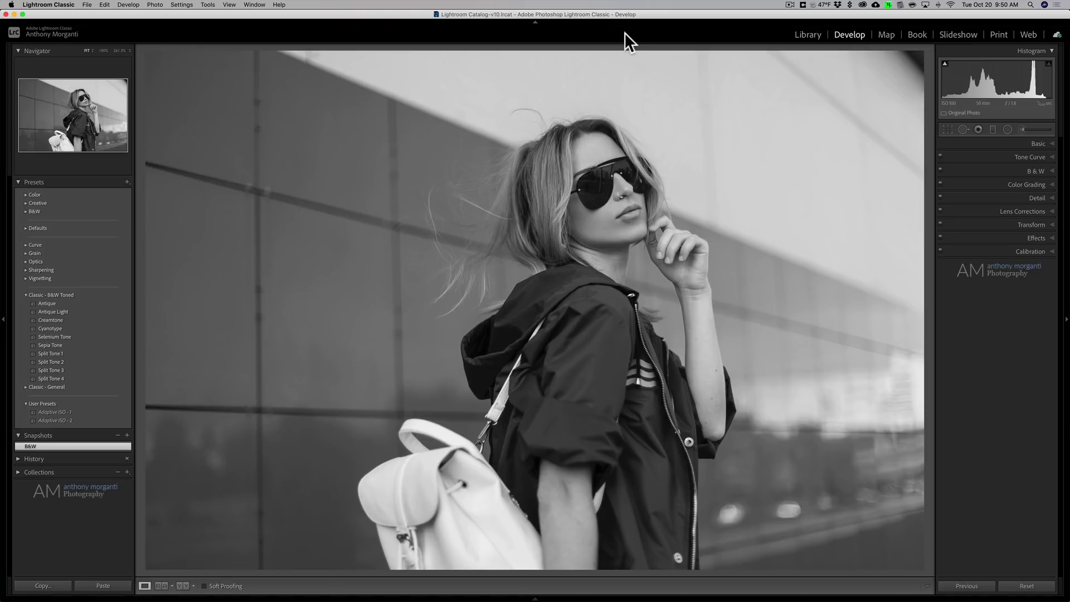
Open Color Grading and look through the shadows, midtones, highlights and global wheels, ending on the three-wheel view
click(1034, 181)
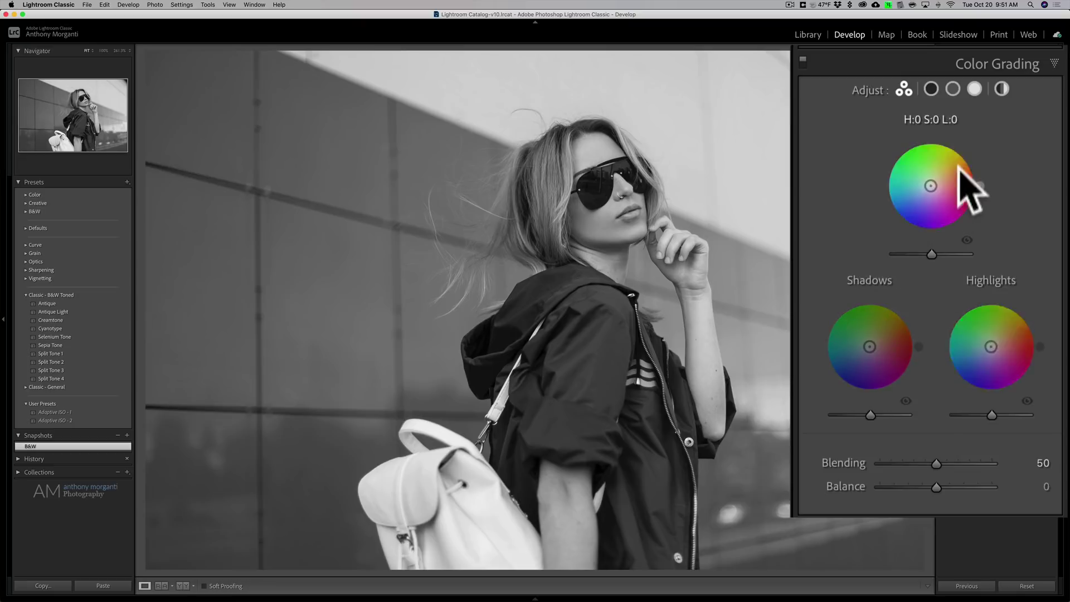
click(930, 89)
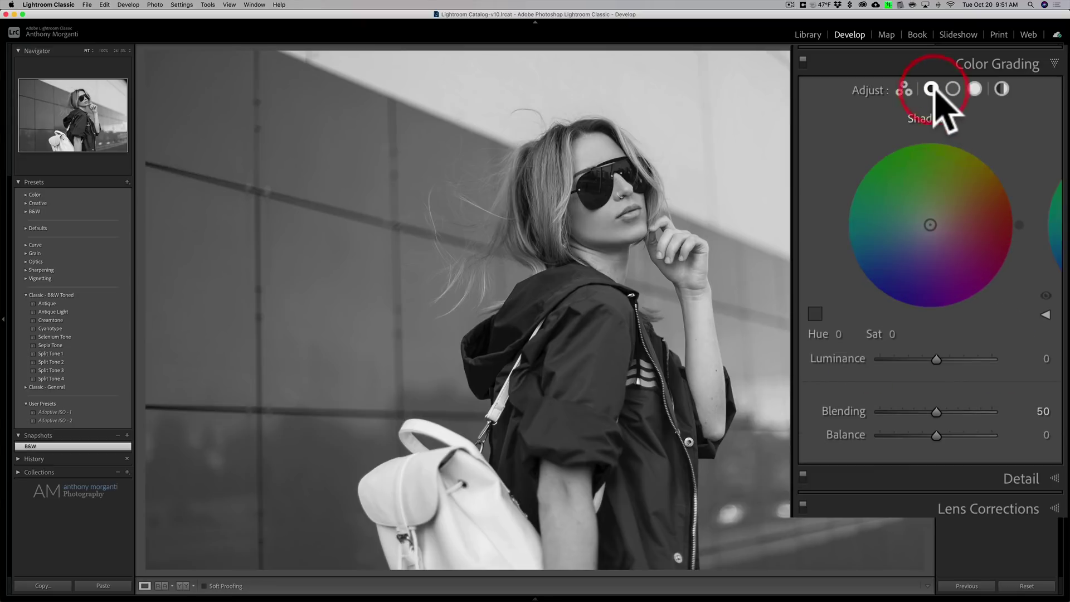
click(952, 89)
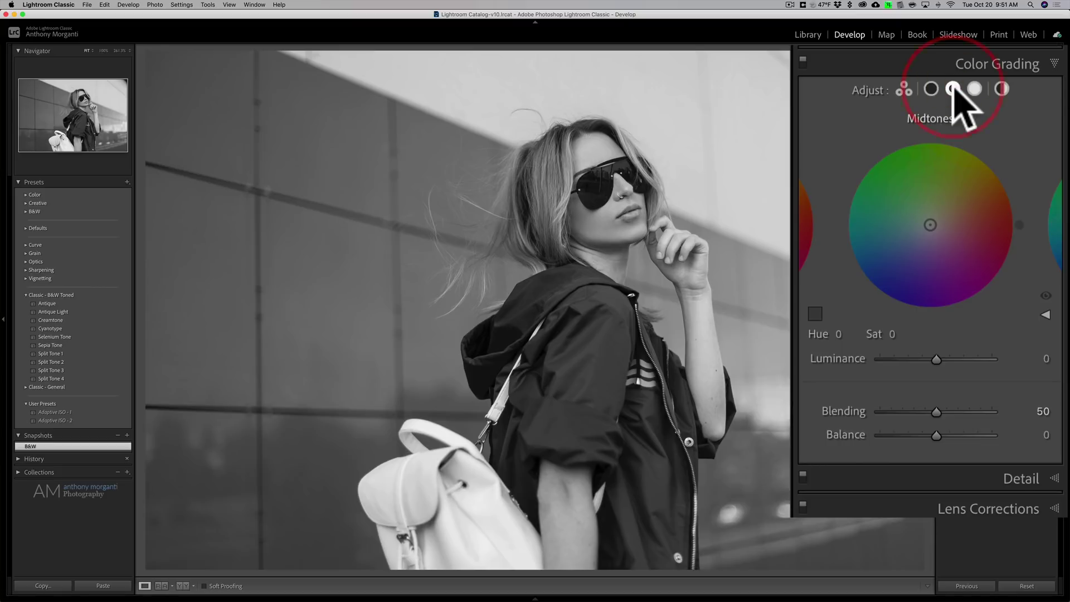
click(974, 88)
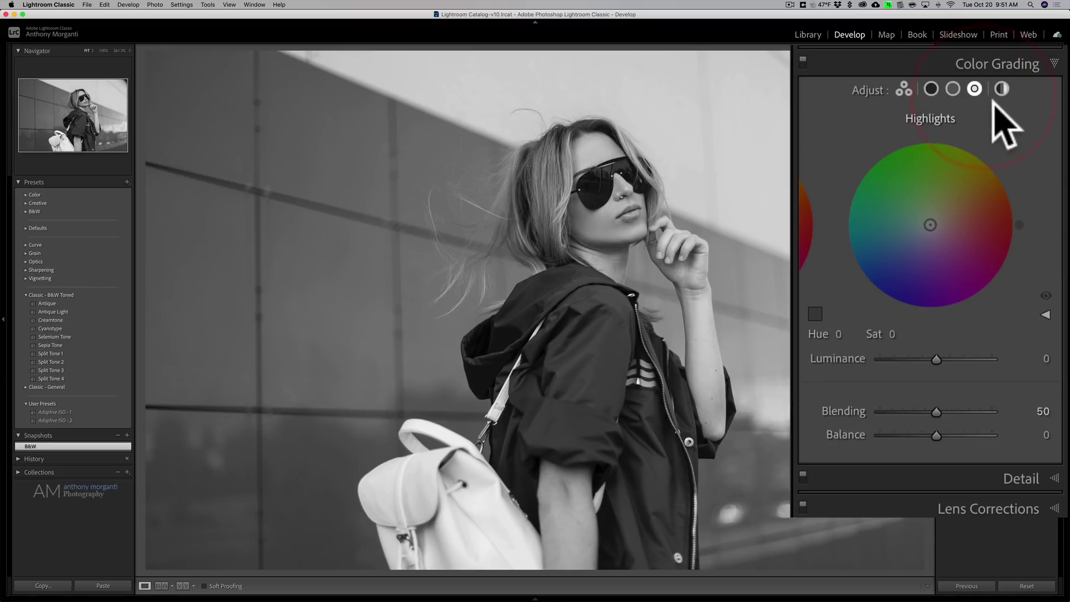
click(1001, 89)
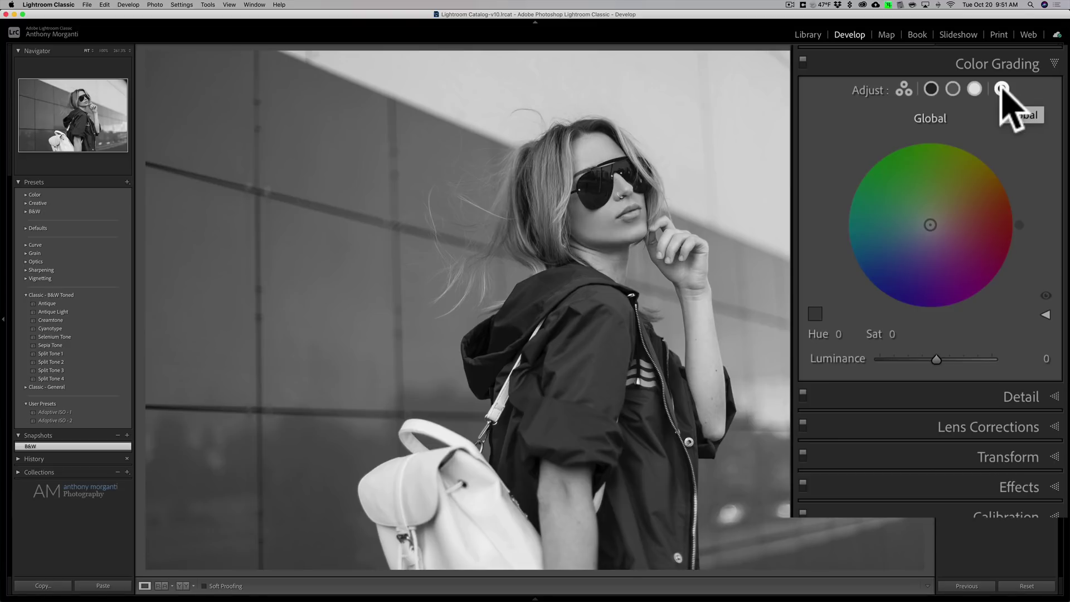
click(903, 89)
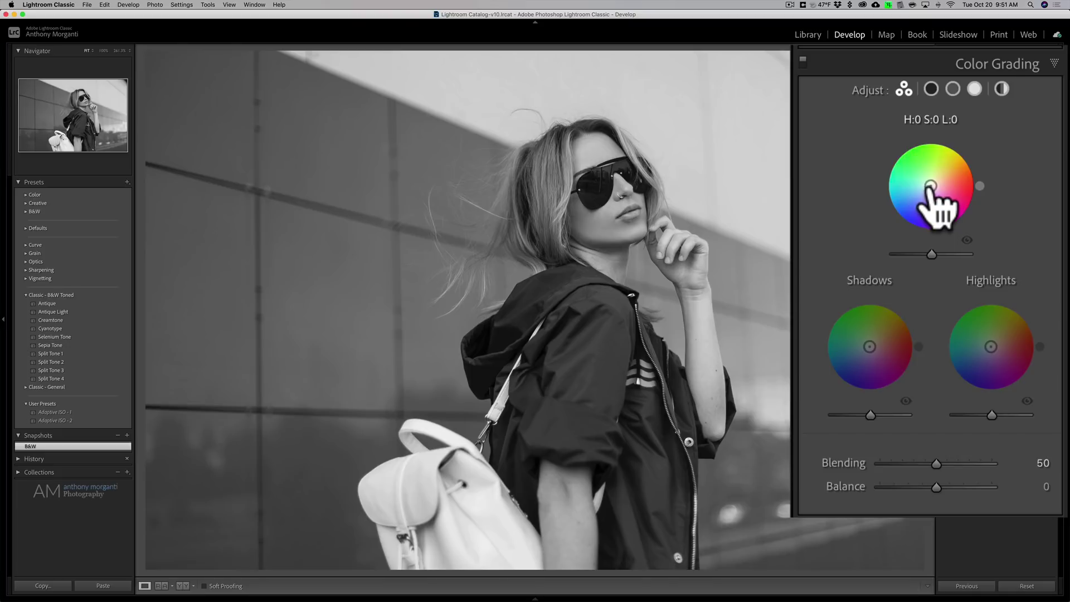
Tint the midtones green with hue 93 and saturation 69, and raise their luminance slightly
mouse_move(930, 186)
mouse_down()
mouse_move(942, 174)
mouse_move(949, 185)
mouse_move(923, 201)
mouse_move(918, 178)
mouse_move(932, 160)
mouse_up()
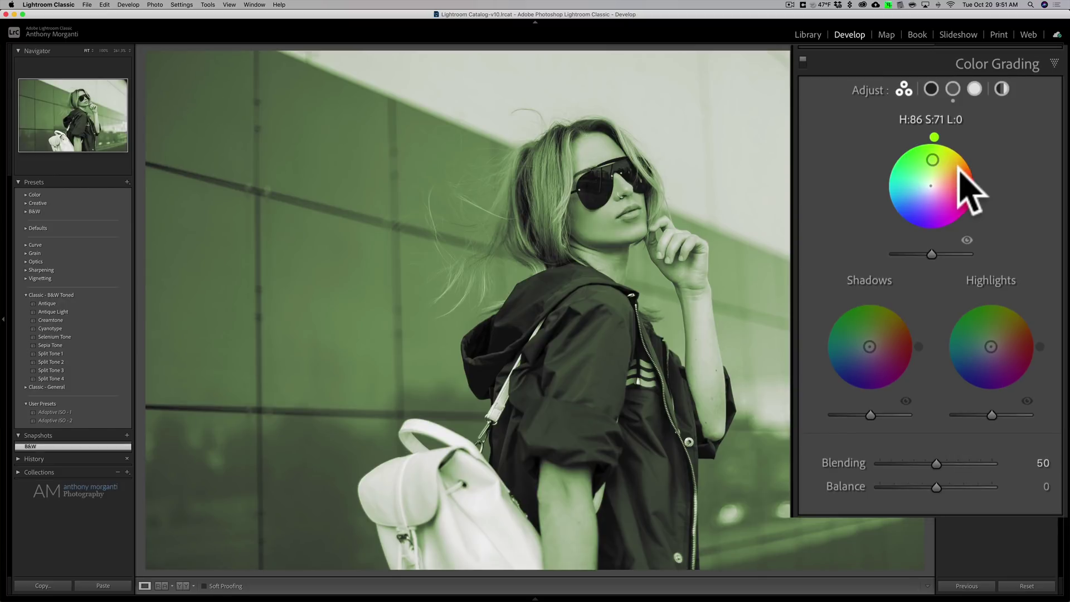
scroll(934, 136, down, 1)
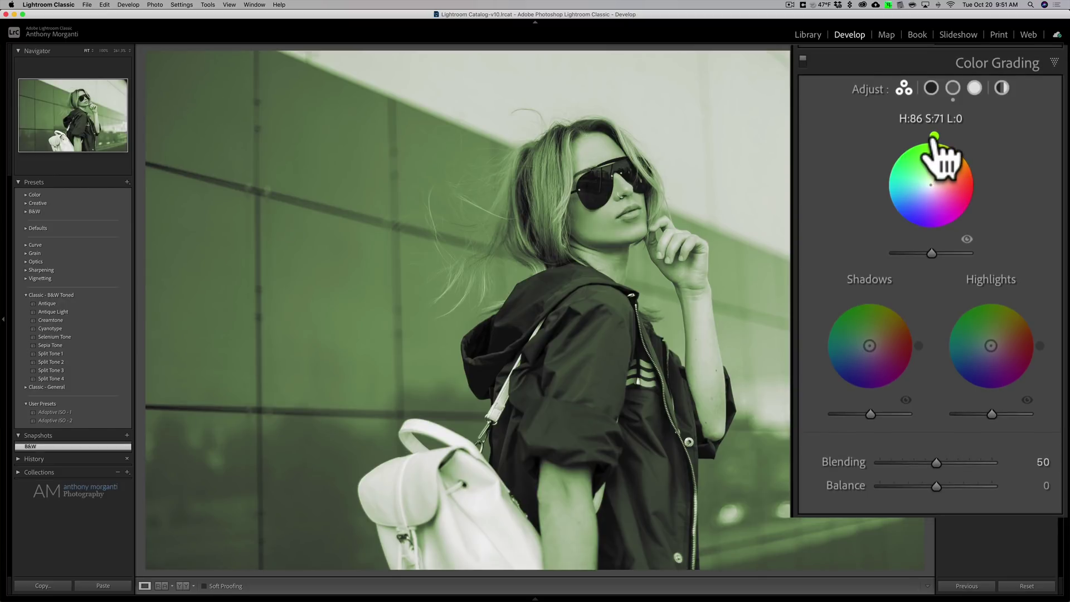
mouse_move(934, 137)
mouse_down()
mouse_move(963, 148)
mouse_move(930, 136)
mouse_up()
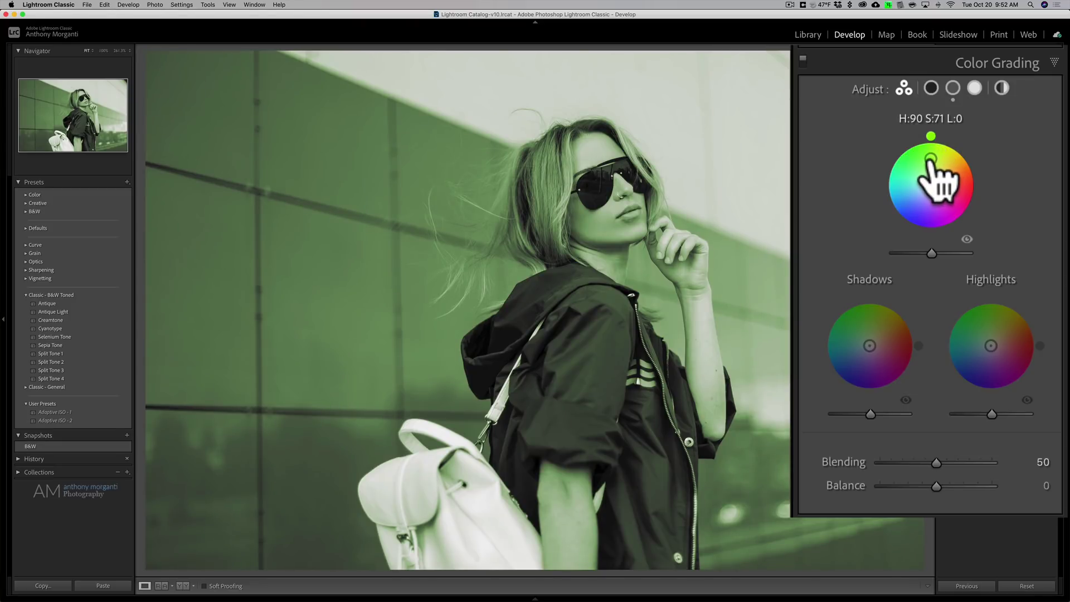
scroll(930, 164, up, 1)
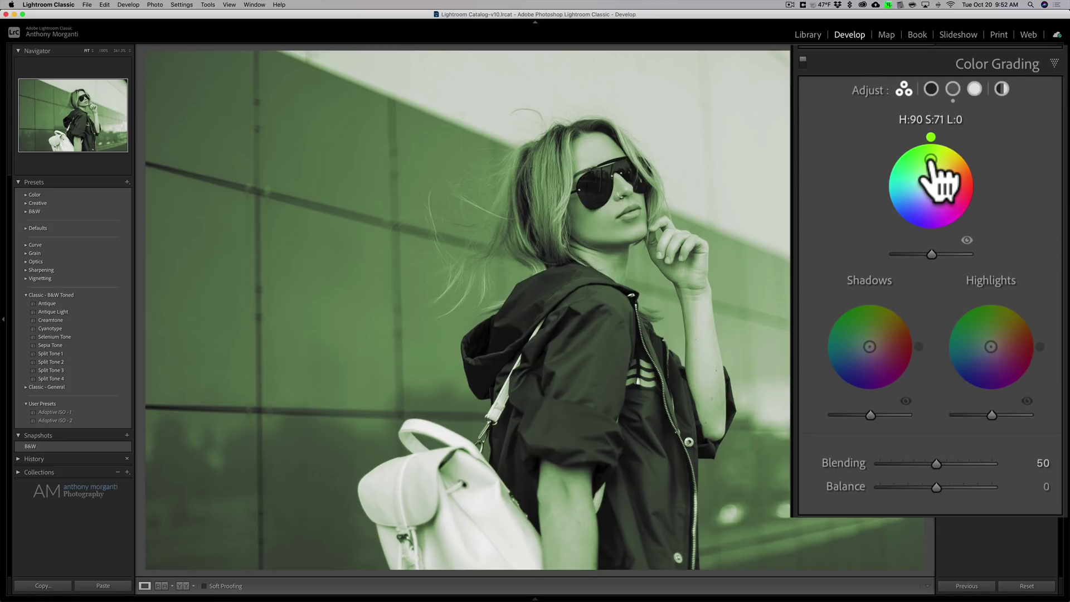
key(alt)
drag(931, 161, 931, 160)
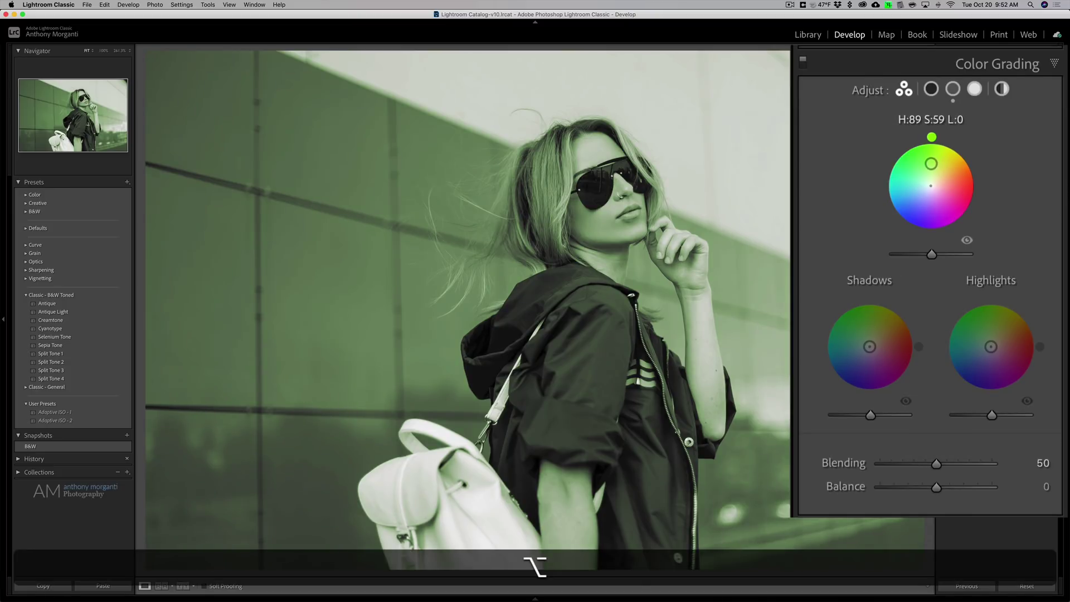
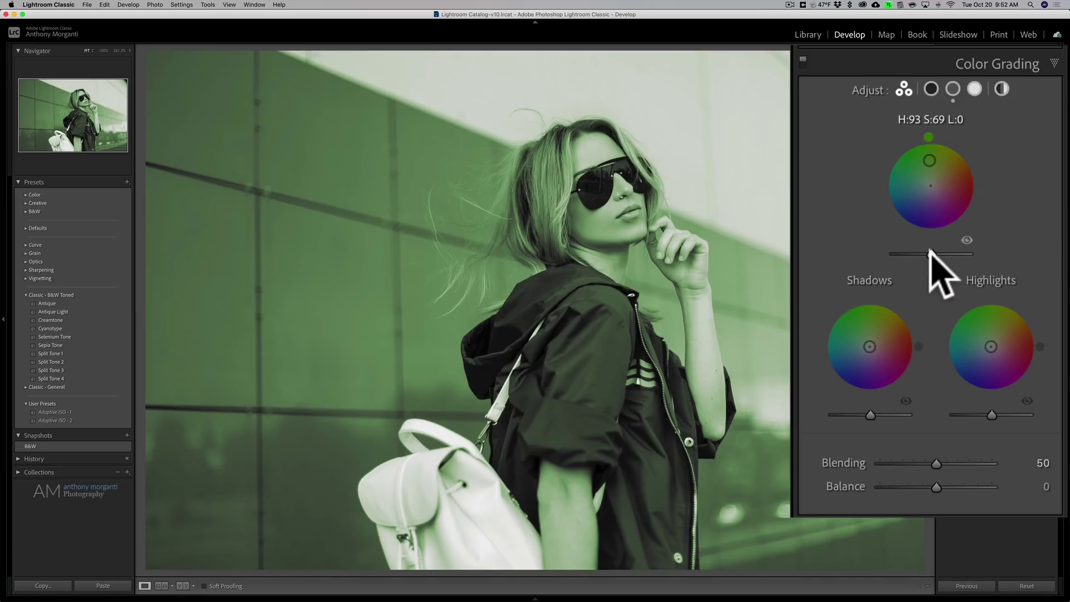
mouse_move(929, 251)
mouse_down()
mouse_move(956, 252)
mouse_move(911, 252)
mouse_move(979, 254)
mouse_move(884, 255)
mouse_move(962, 252)
mouse_move(934, 254)
mouse_up()
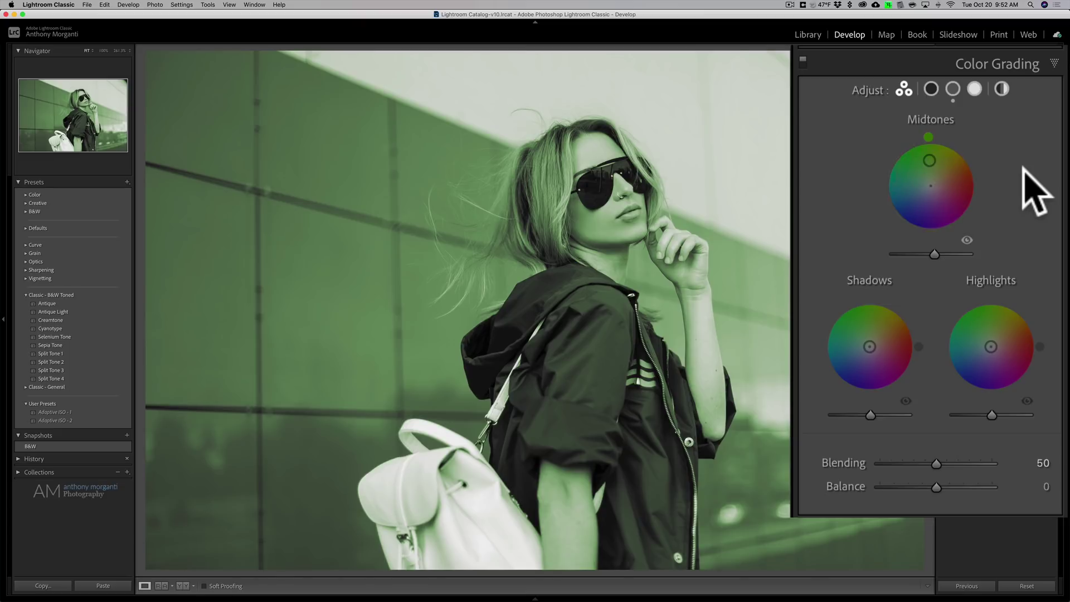
Reset the midtones, give them a weaker green tint, and reset them again
scroll(1022, 178, down, 1)
key(alt)
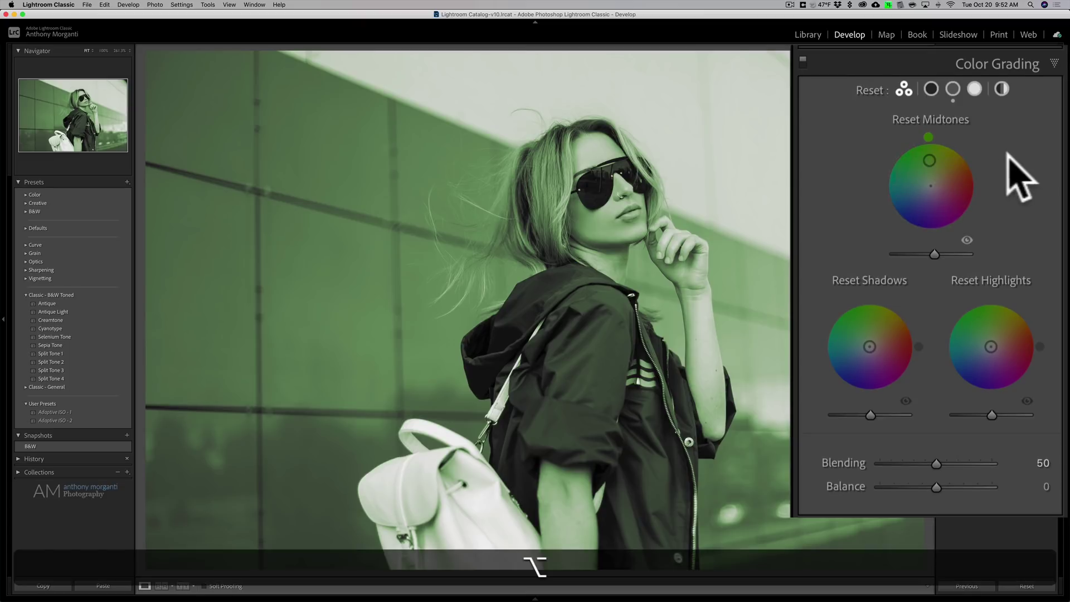
alt+click(951, 119)
drag(931, 187, 929, 167)
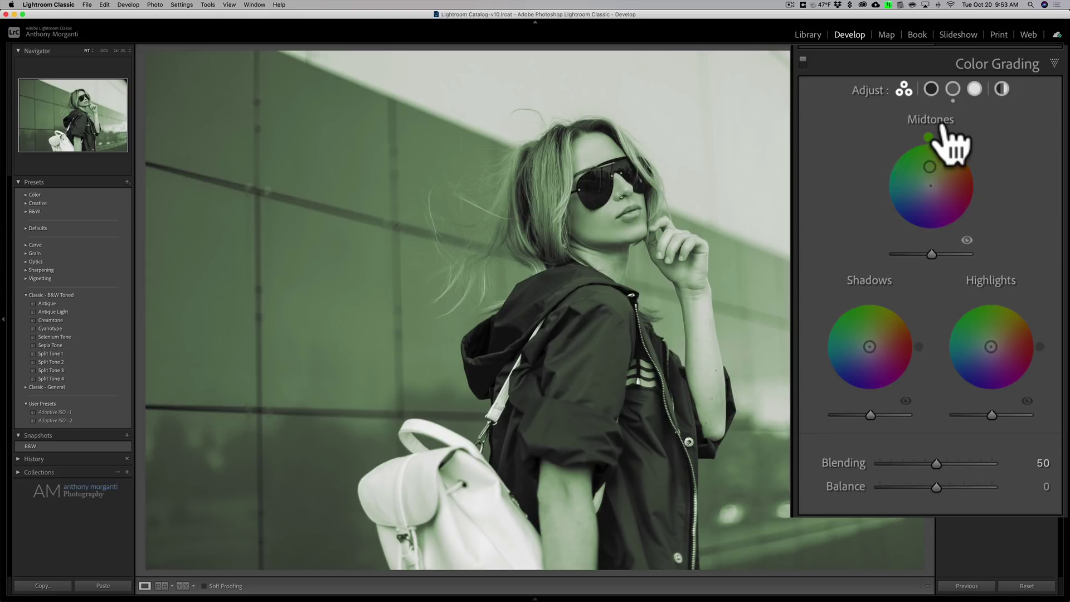
alt+click(967, 126)
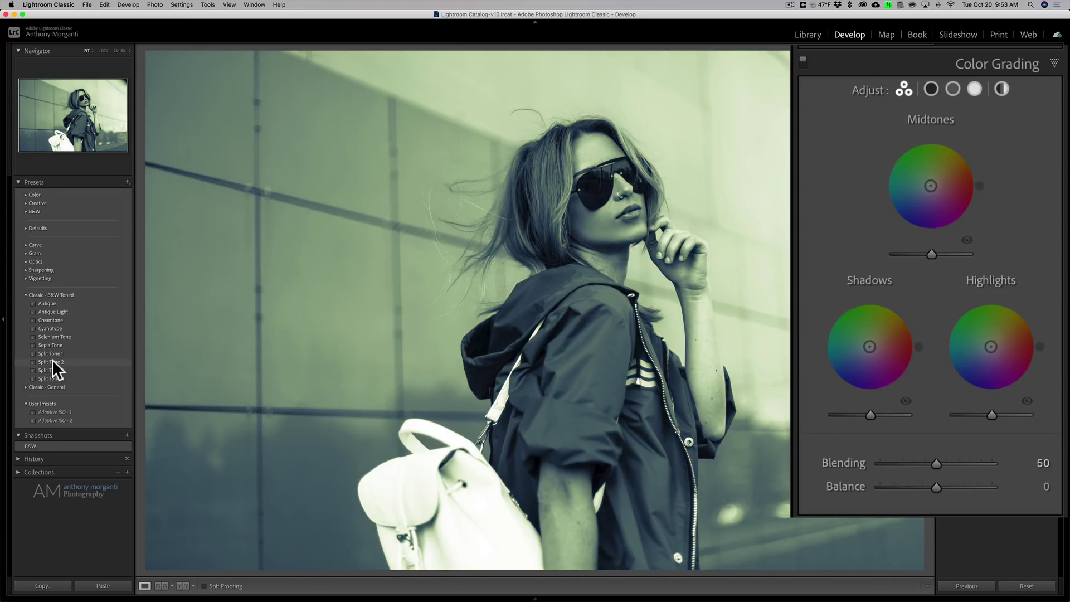
Apply the Split Tone 2 preset and set the color grading Blending to 86
click(52, 360)
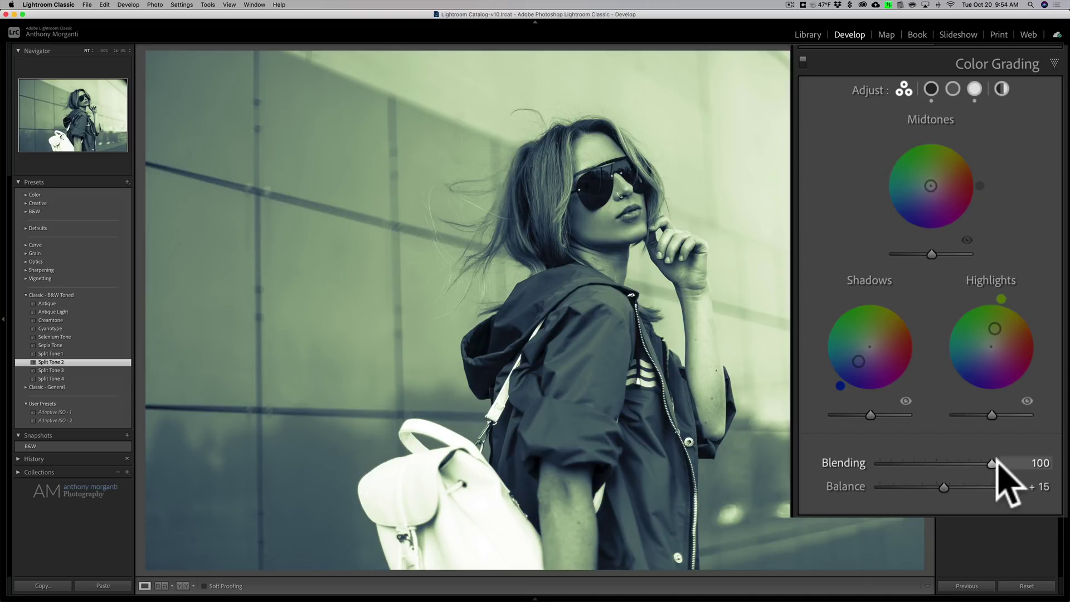
scroll(991, 456, down, 1)
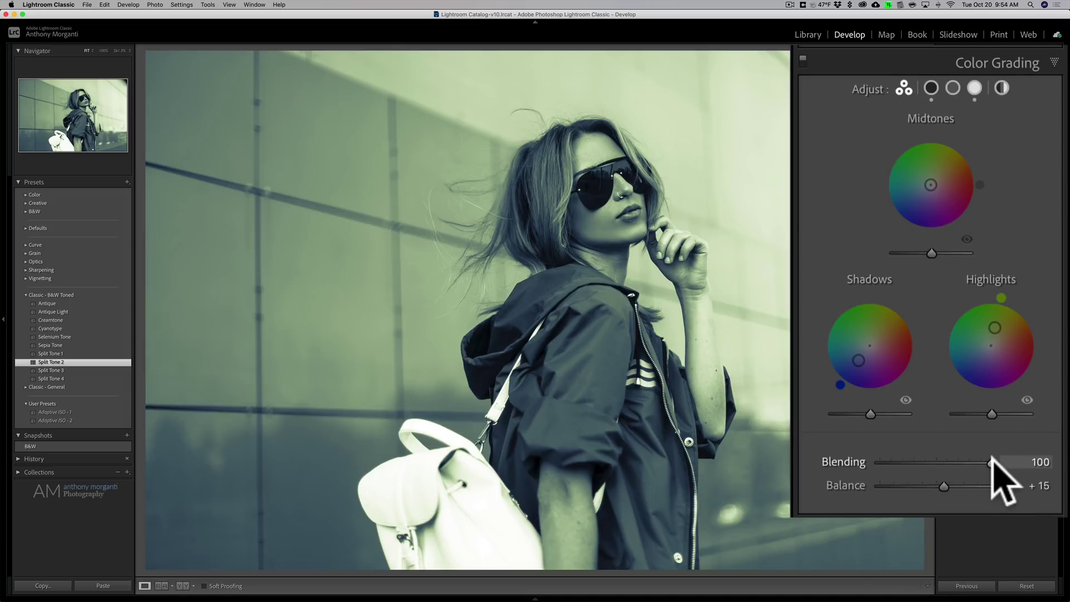
mouse_move(991, 462)
mouse_down()
mouse_move(887, 461)
mouse_move(1006, 462)
mouse_move(888, 463)
mouse_move(976, 464)
mouse_up()
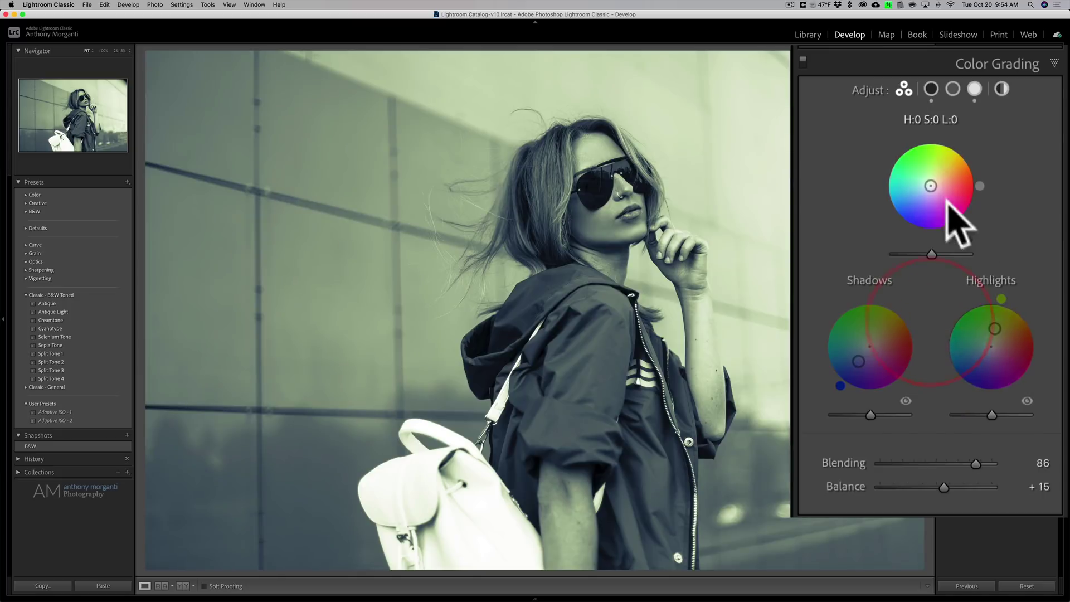
Tint the midtones to hue 28, saturation 20 and brighten them, lower the shadows' luminance slightly, and set the highlights' luminance to about +39
drag(930, 186, 938, 182)
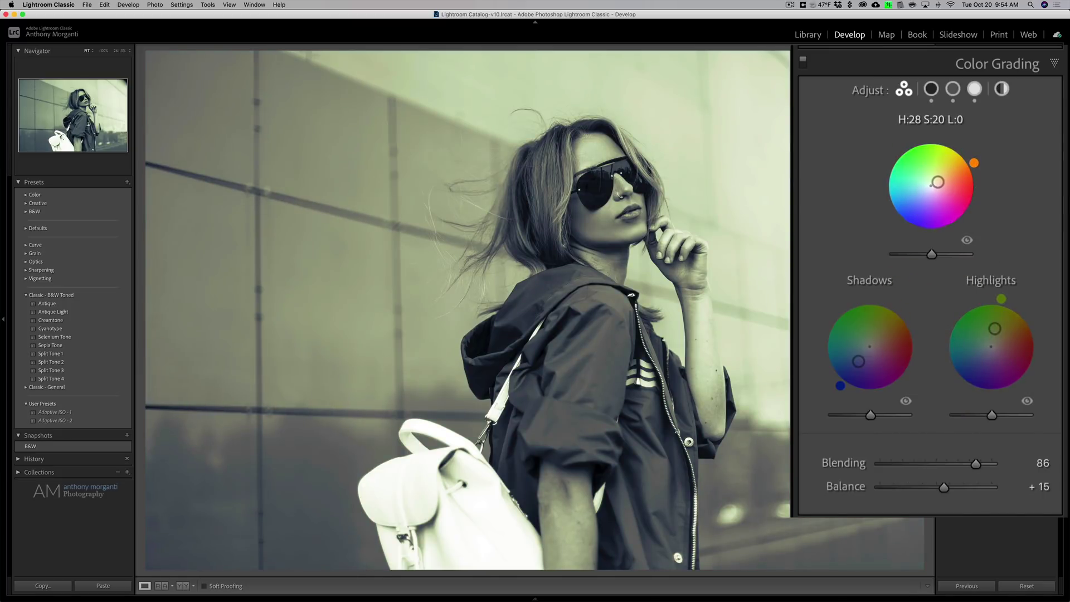
drag(931, 254, 948, 253)
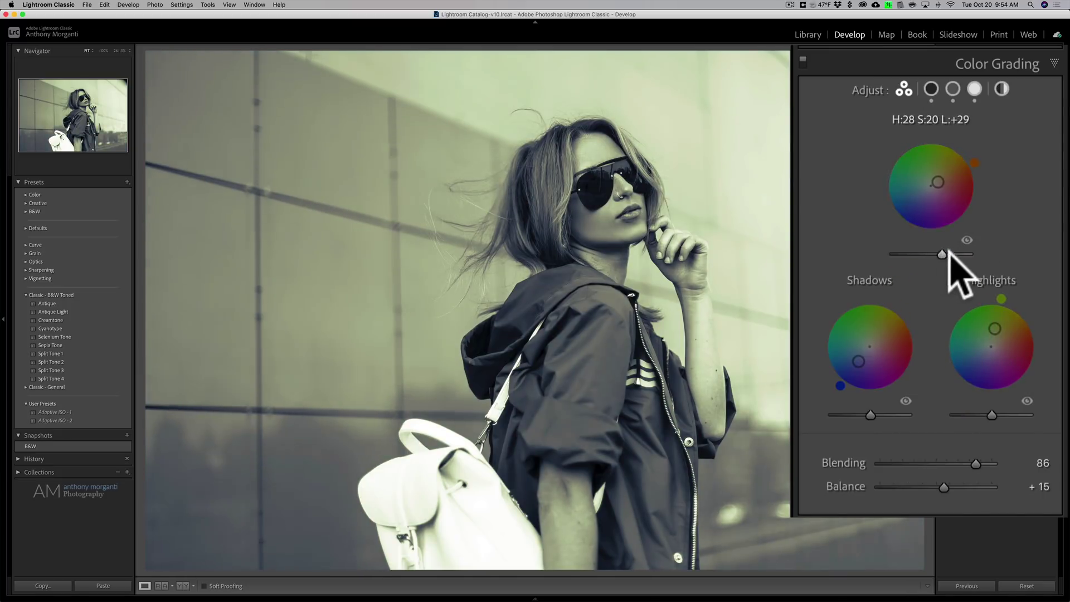
click(865, 414)
drag(991, 415, 1005, 415)
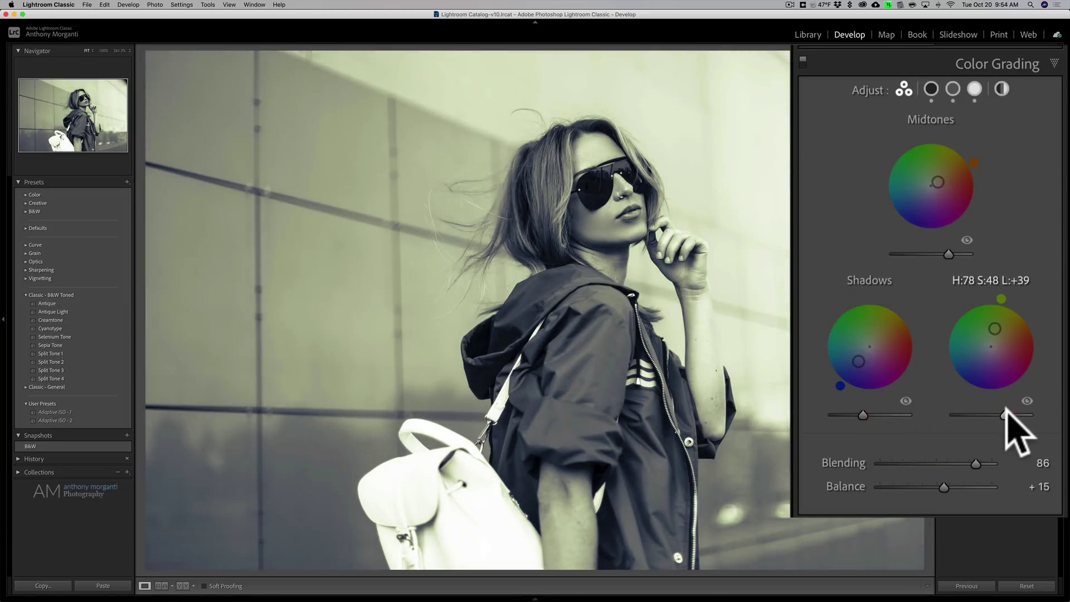
Try stronger and weaker Blending and Balance values, leaving Balance at +11
mouse_move(972, 457)
mouse_down()
mouse_move(903, 467)
mouse_move(1040, 463)
mouse_move(968, 465)
mouse_up()
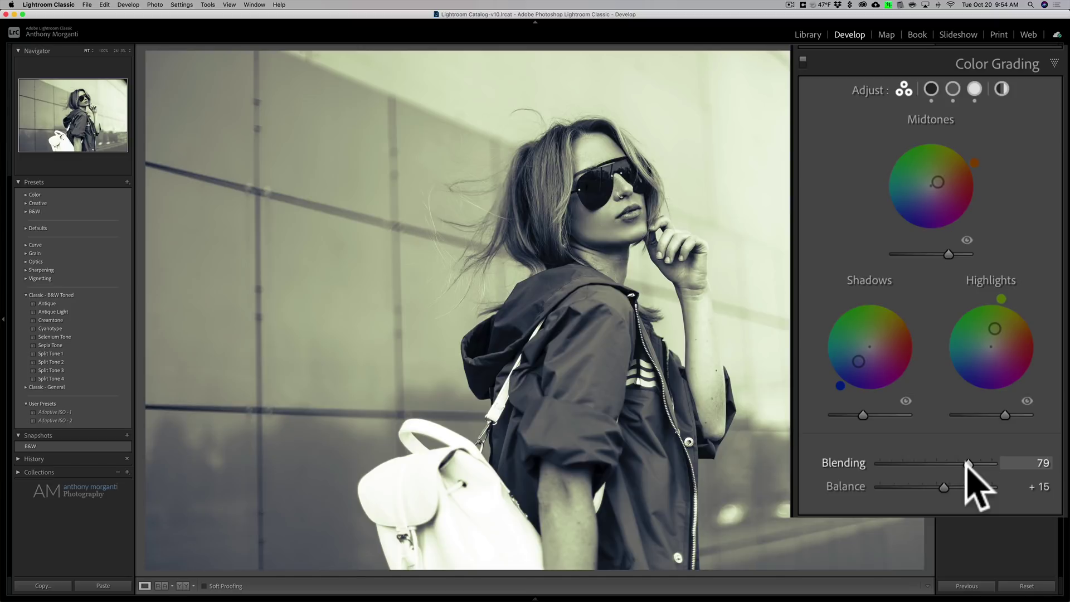
mouse_move(968, 466)
mouse_down()
mouse_move(938, 467)
mouse_move(981, 464)
mouse_move(969, 486)
mouse_move(989, 486)
mouse_move(893, 487)
mouse_move(971, 487)
mouse_up()
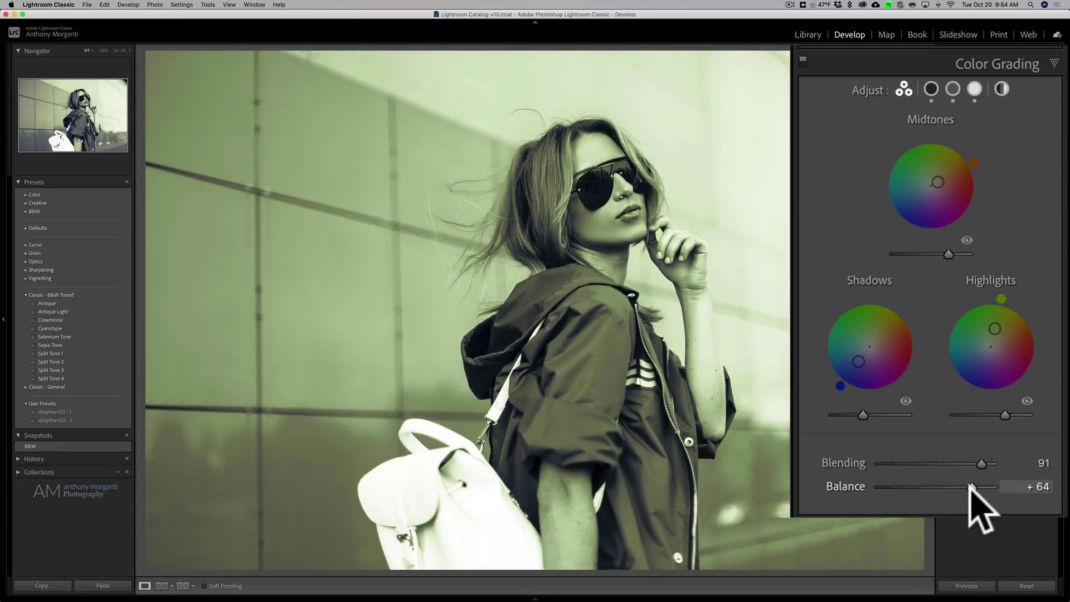
drag(972, 486, 941, 487)
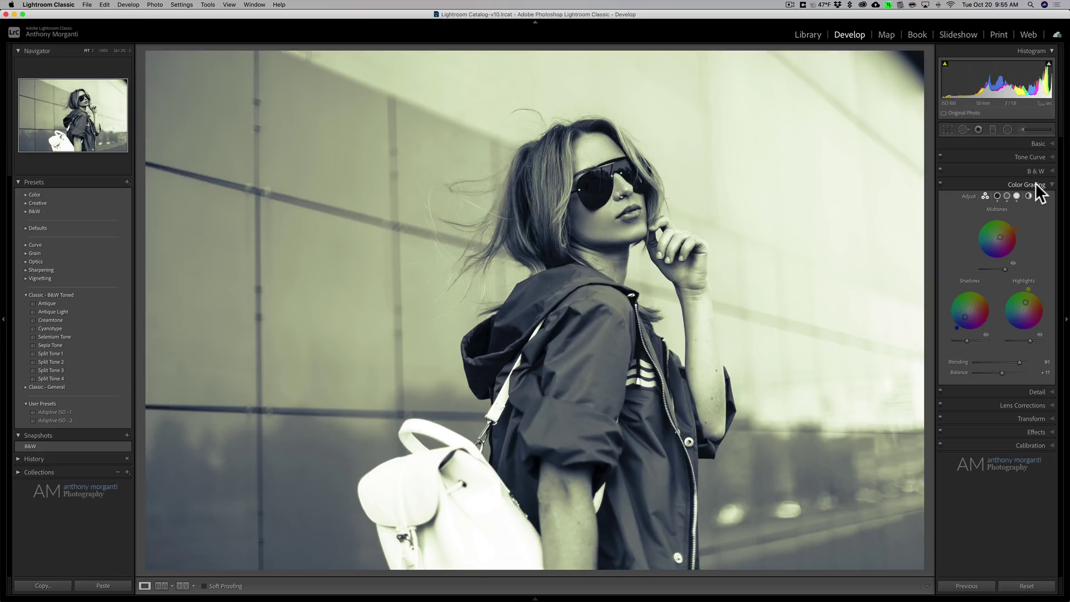
Zoom in on the woman's face, try scrubby zoom and box zoom on the photo, and return to the fitted view
click(617, 203)
click(614, 202)
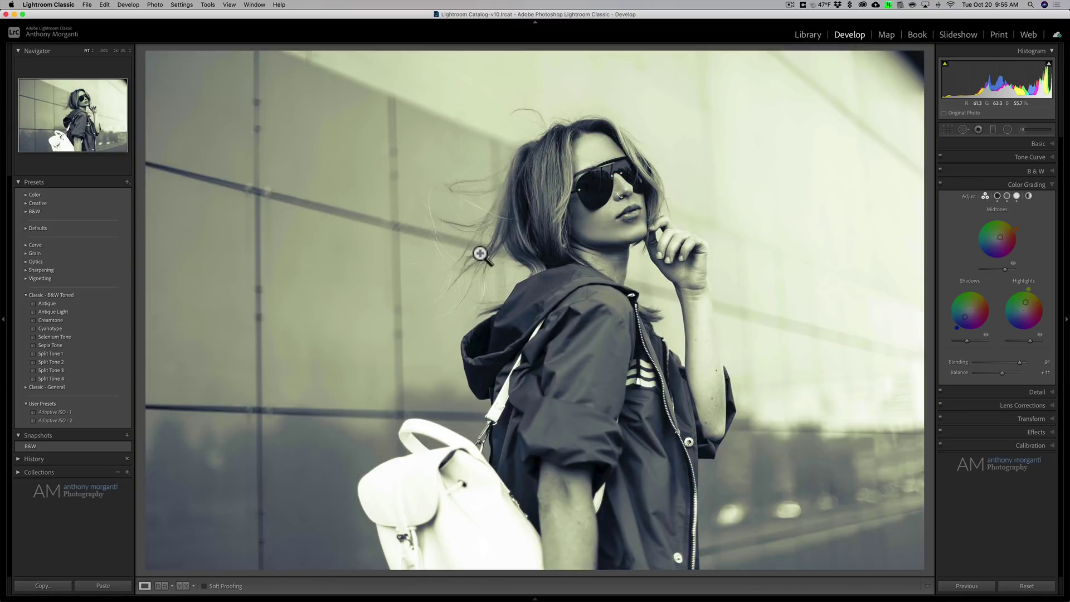
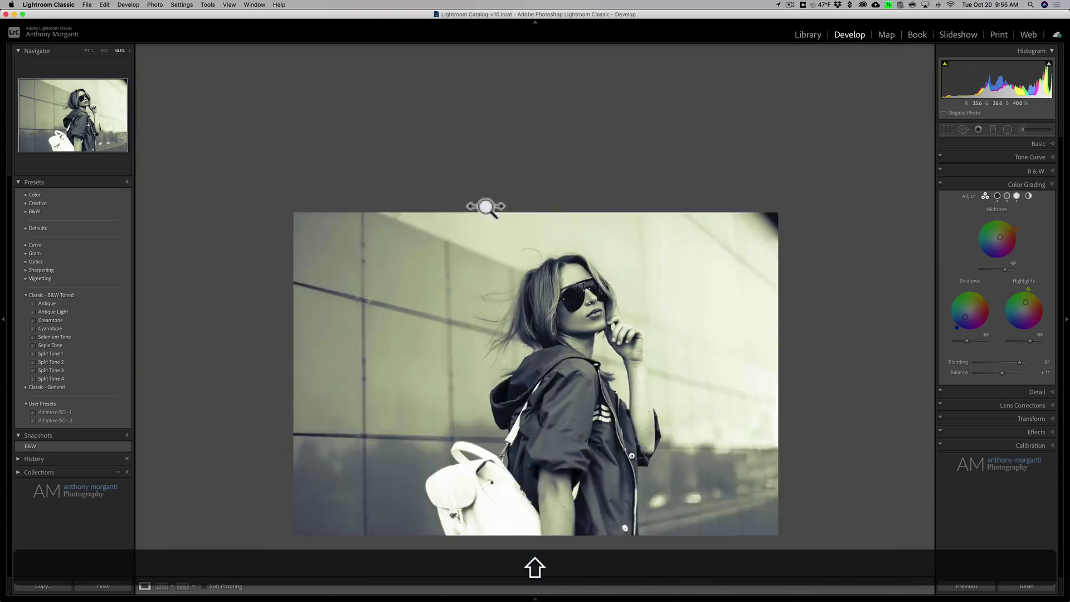
click(615, 199)
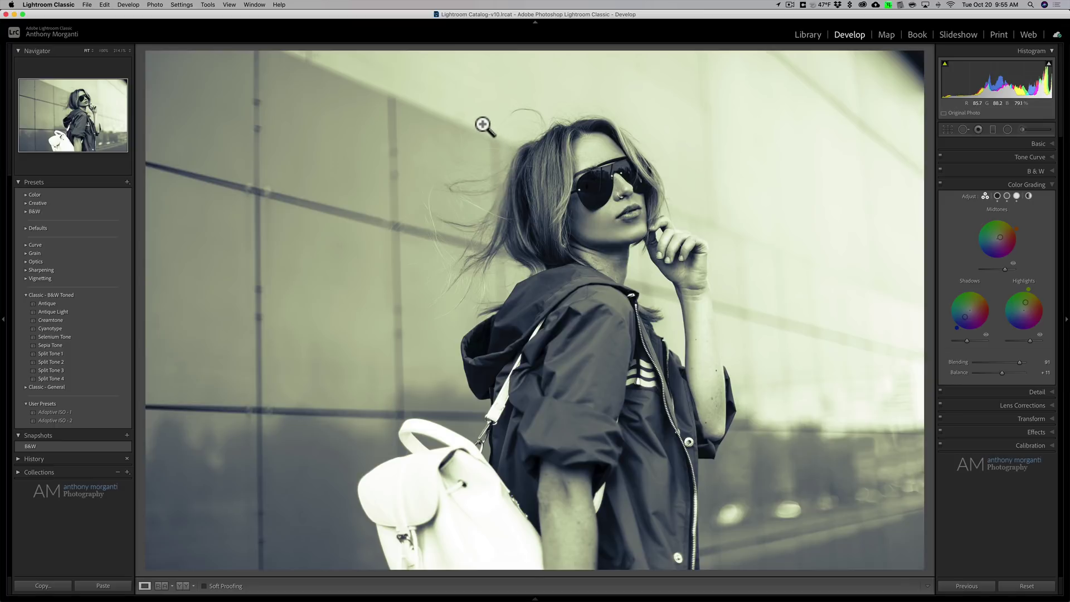
key(super)
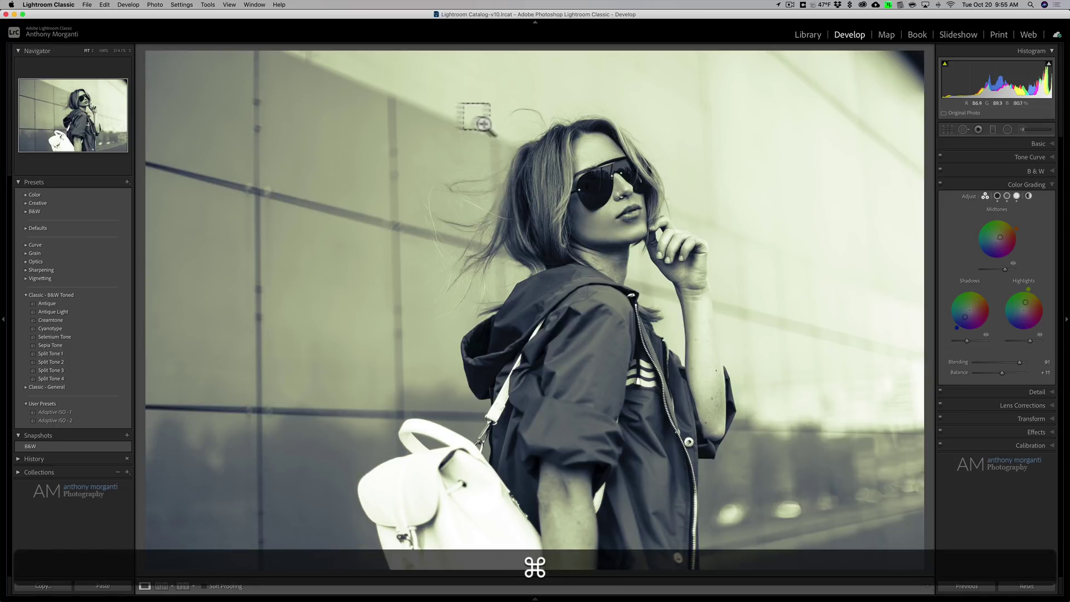
drag(457, 121, 679, 263)
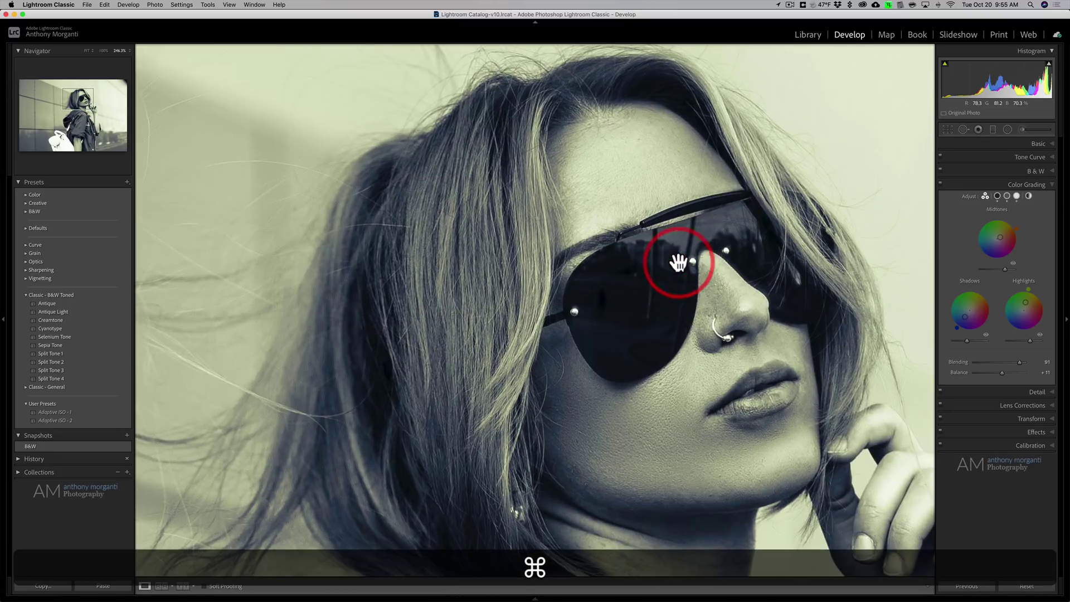
click(679, 262)
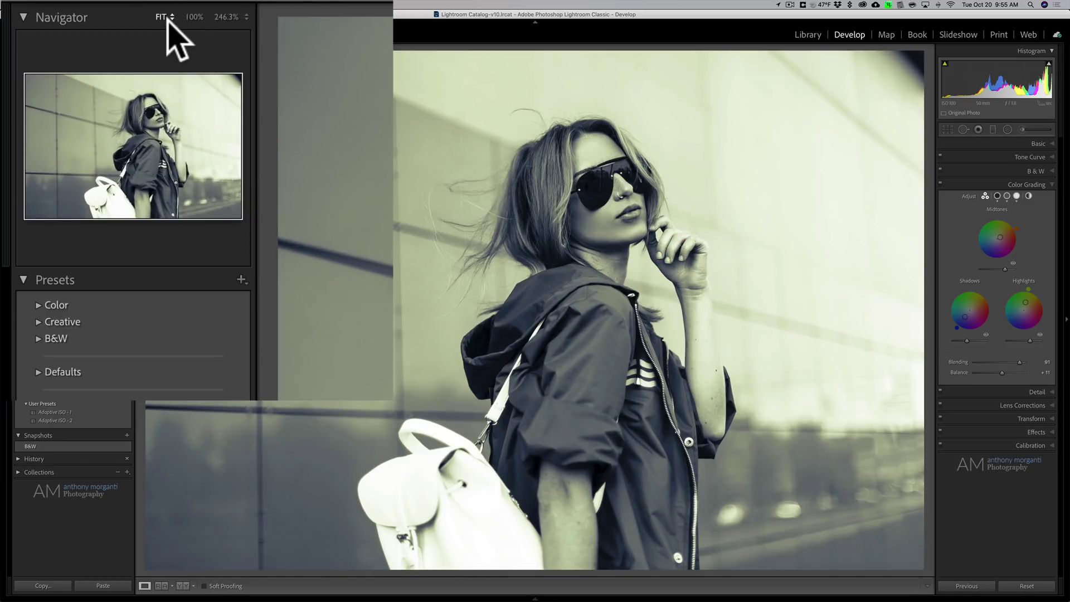
Check the Fit and Fill options, view the photo at 100%, return to Fit, and look at the preset zoom percentages
click(172, 20)
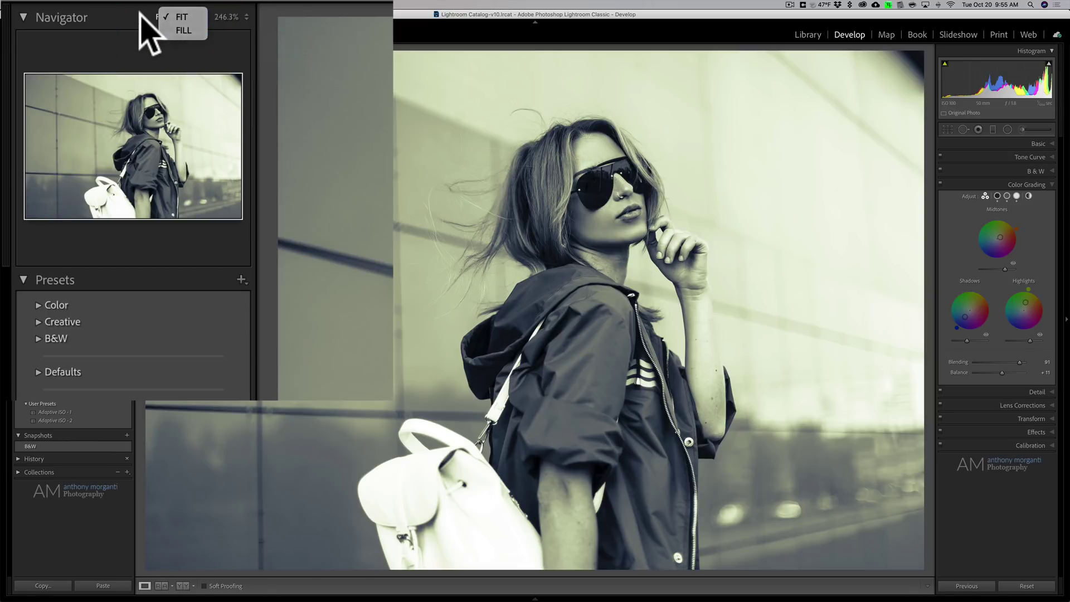
click(160, 29)
click(193, 17)
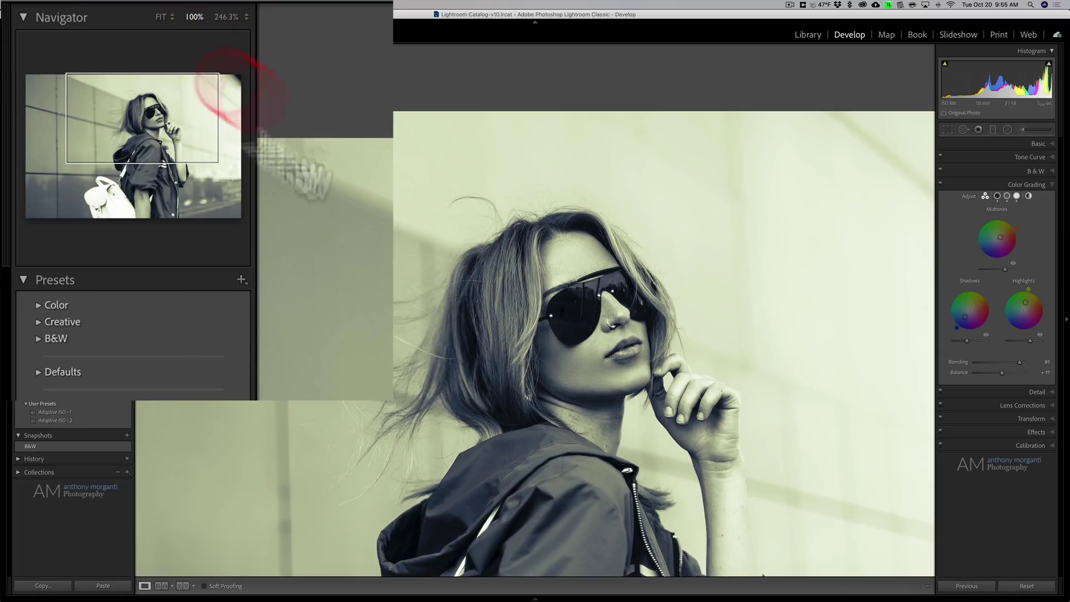
click(502, 227)
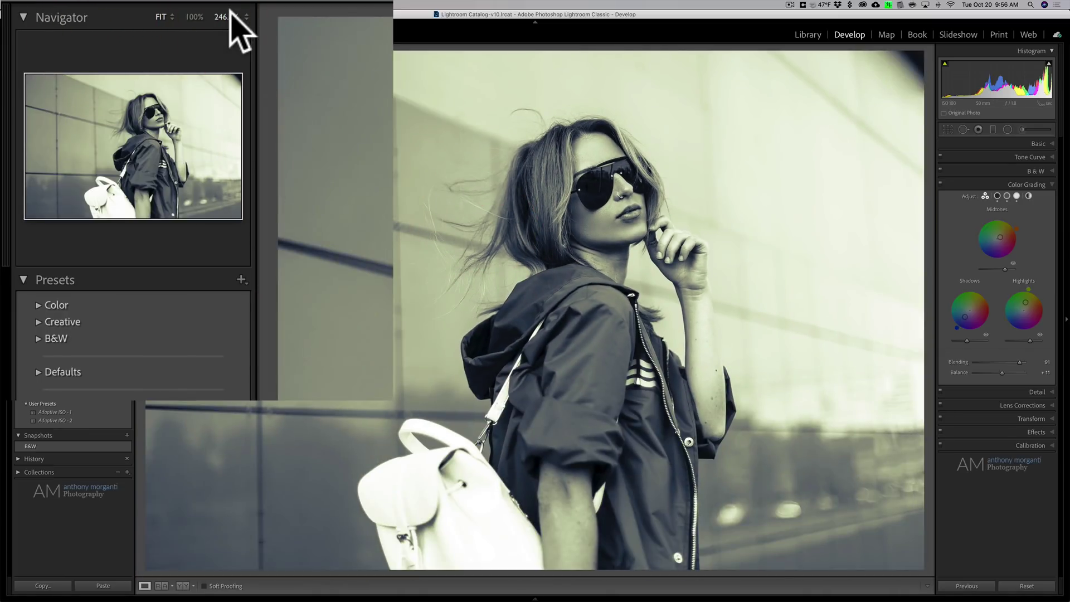
click(247, 17)
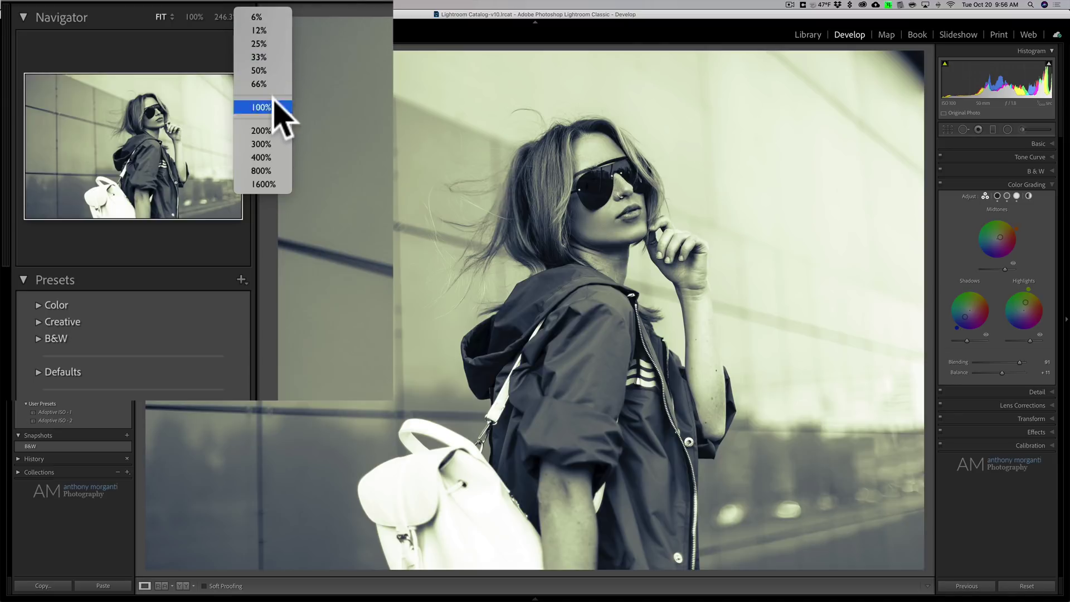
click(236, 29)
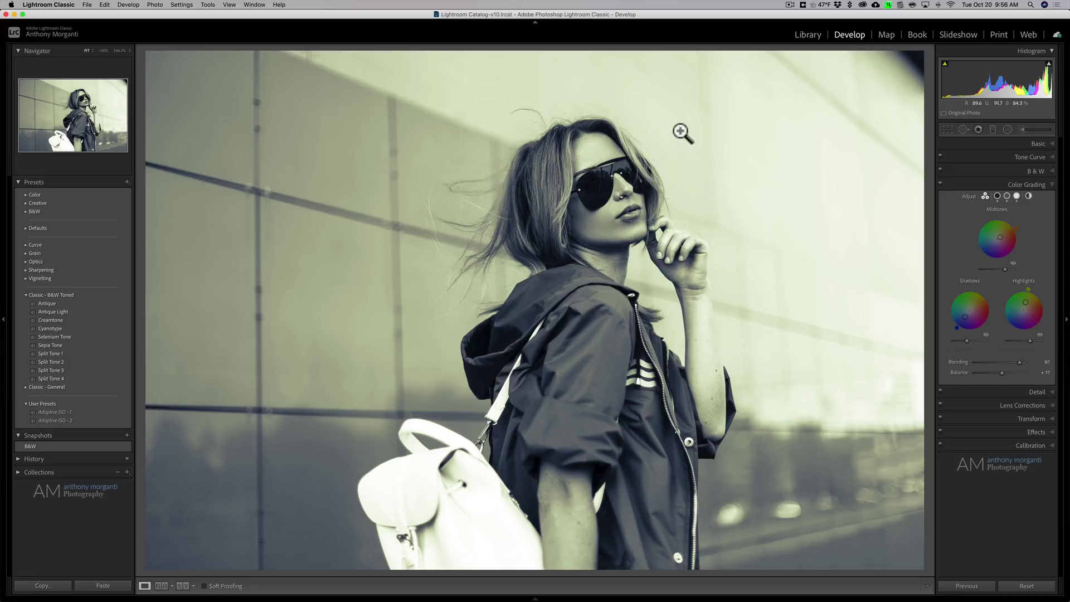
Box-zoom into the bright wall beside the woman's face and return to the fitted view
key(super)
drag(693, 136, 781, 213)
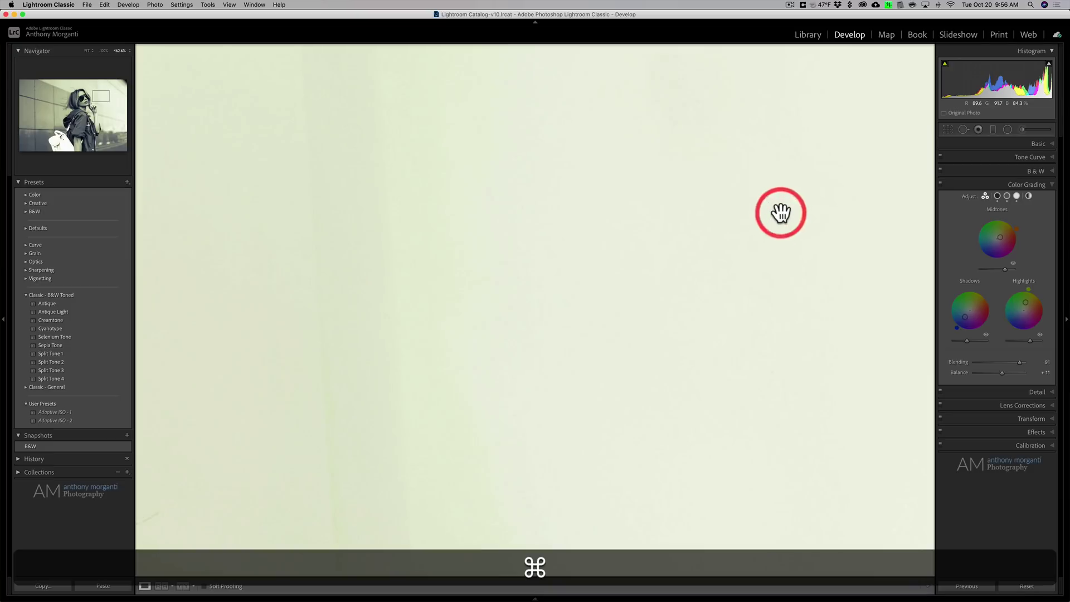
click(736, 210)
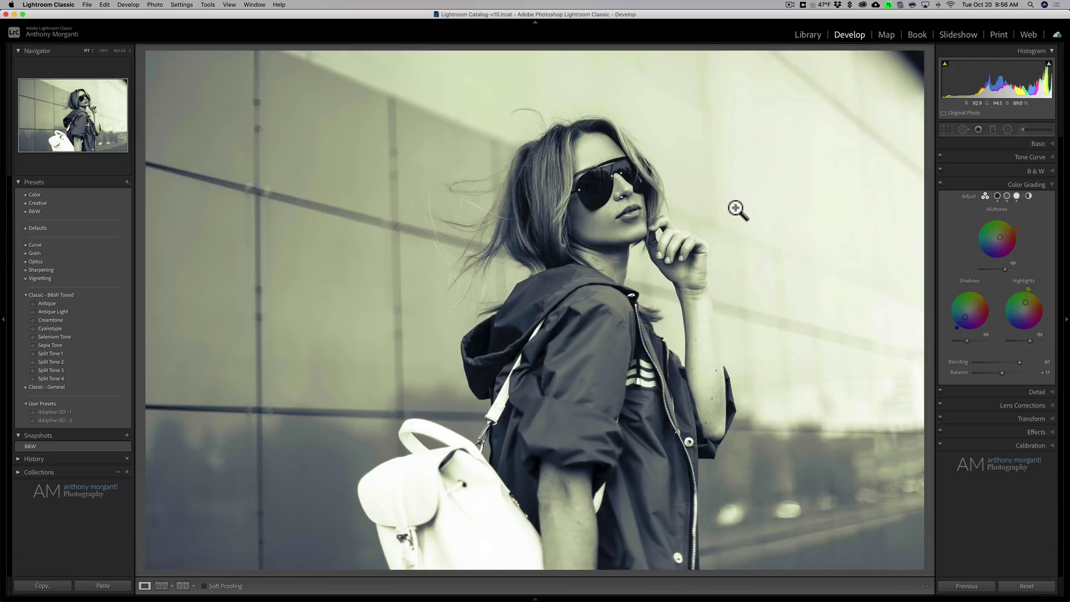